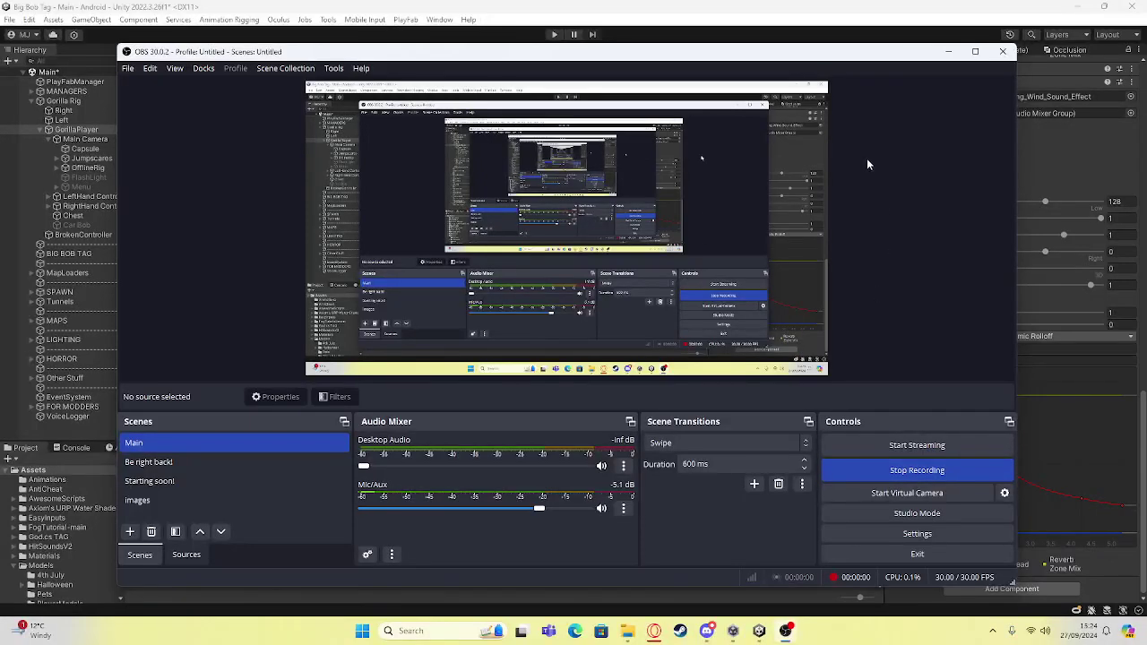
- Minimize the OBS window and look over the spawn building in the Unity scene
left_click(948, 51)
left_click(692, 237)
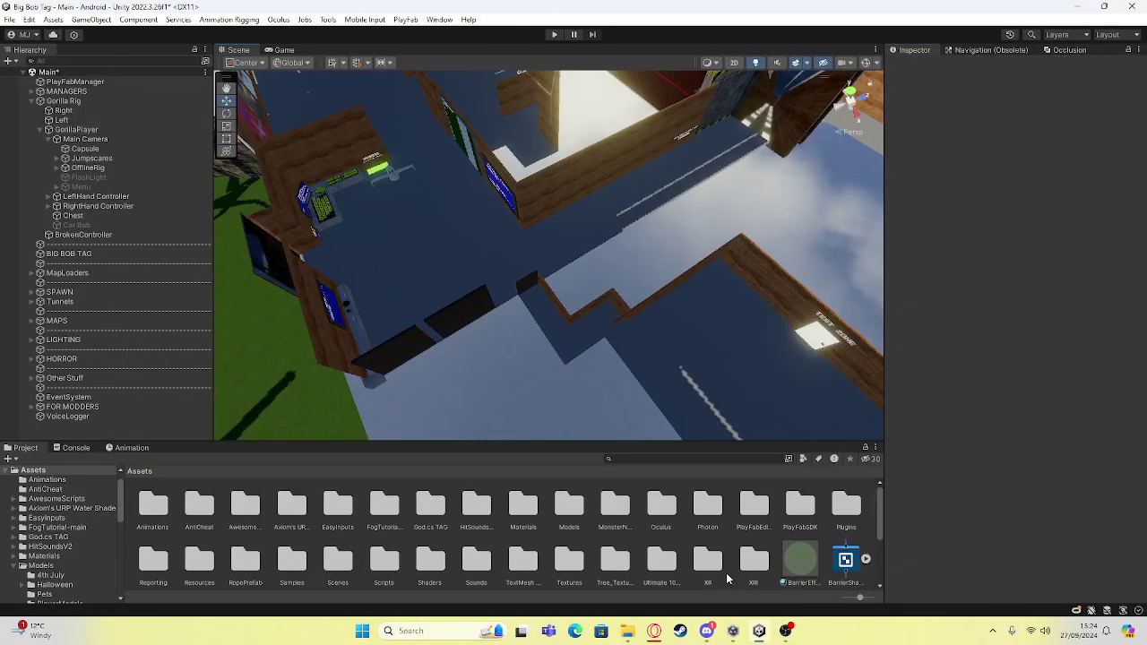
mouse_move(742, 636)
mouse_move(789, 635)
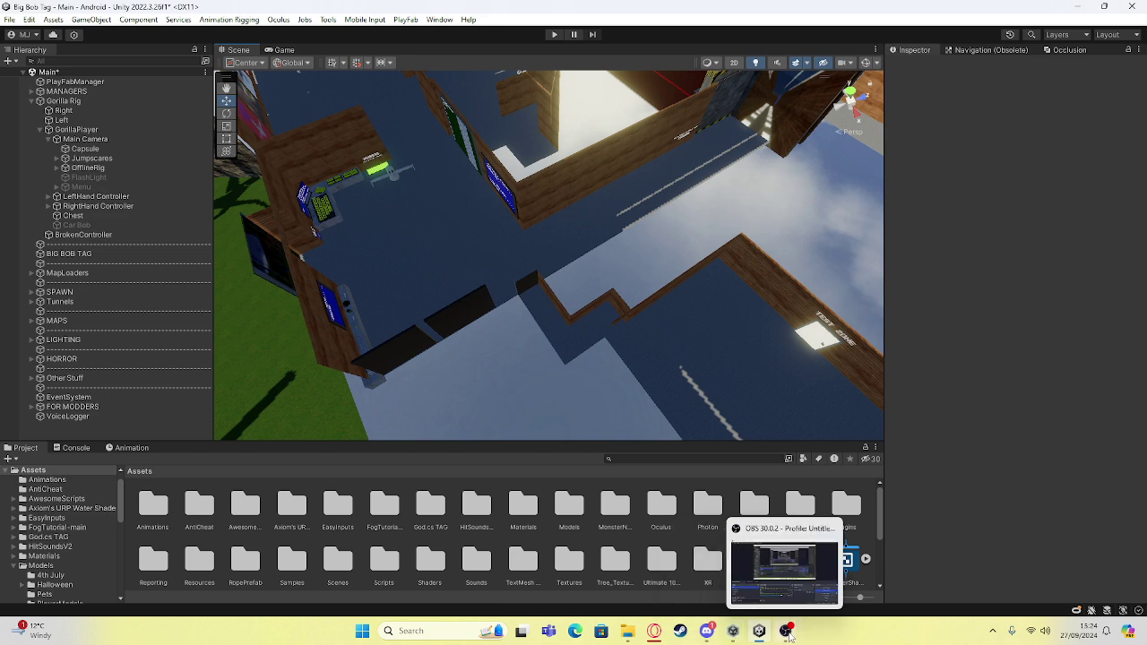
right_click_drag(522, 385, 563, 336)
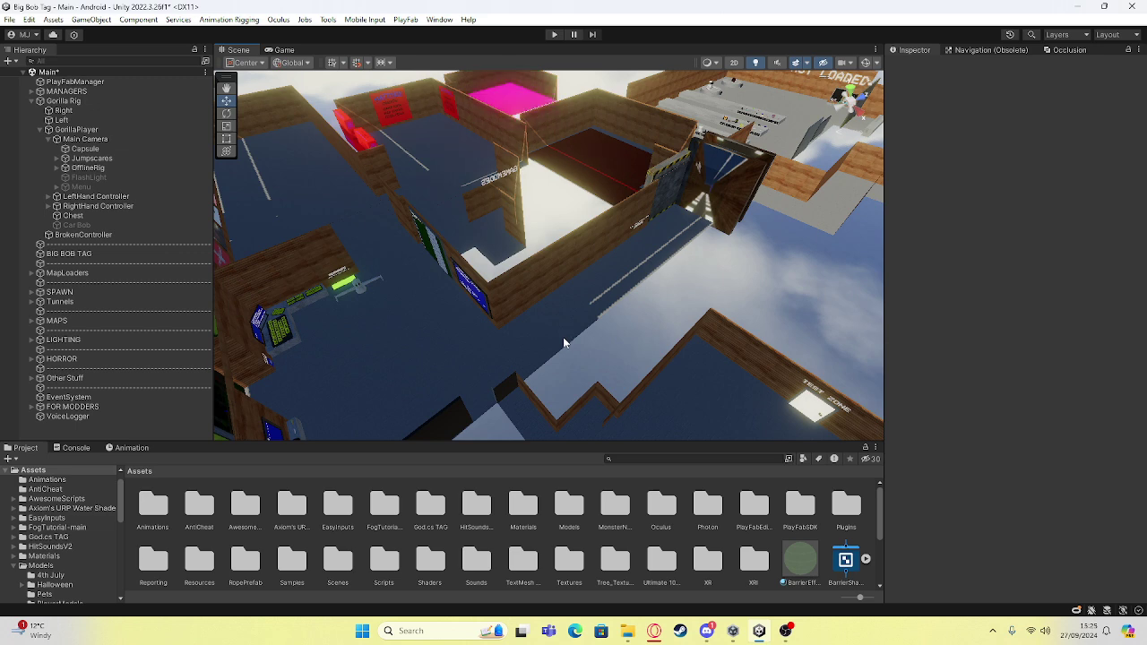
- Switch to Discord and open the wasd-movement channel of the GCS Dev Hub server
left_click(707, 630)
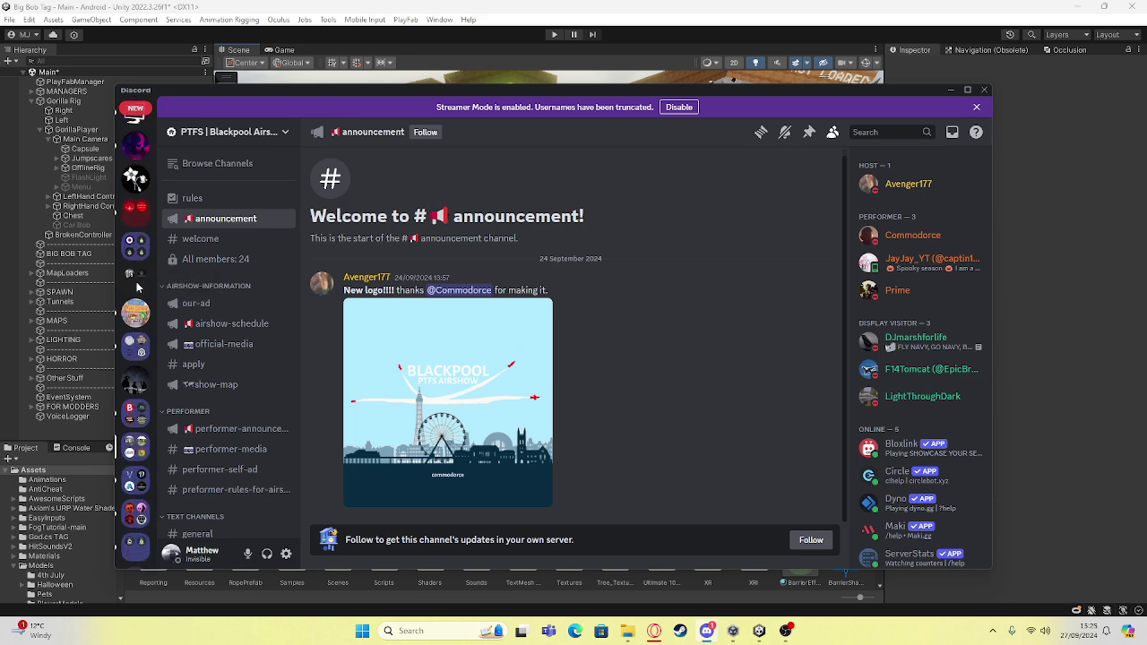
scroll(137, 286, "up", 3)
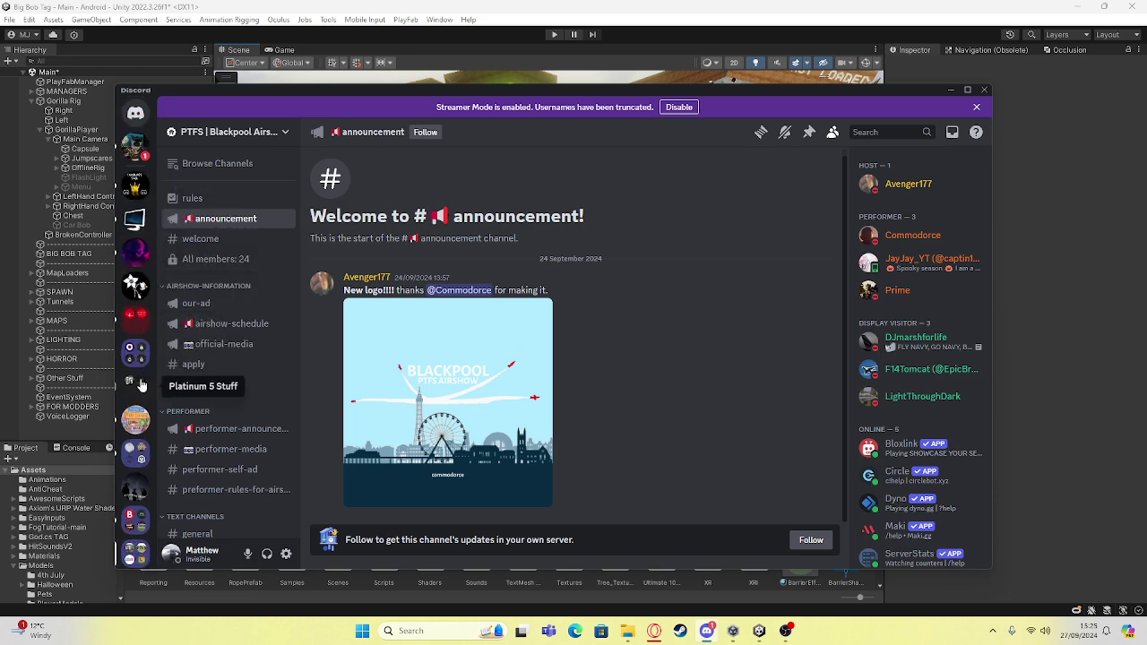
scroll(141, 385, "down", 5)
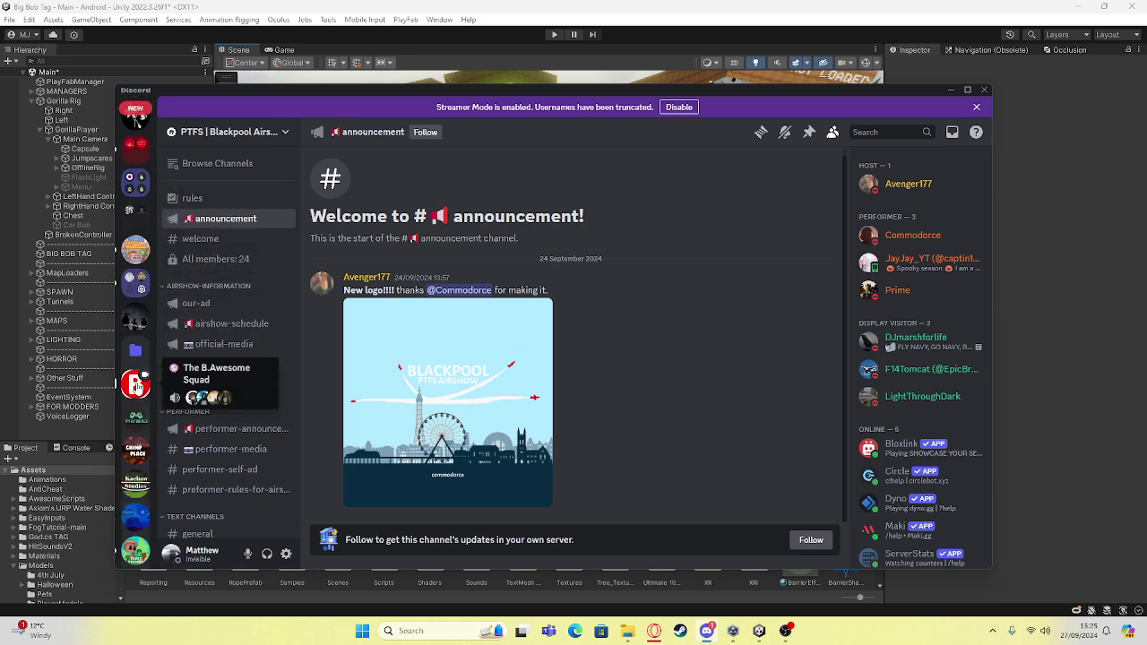
left_click(136, 385)
scroll(141, 430, "down", 3)
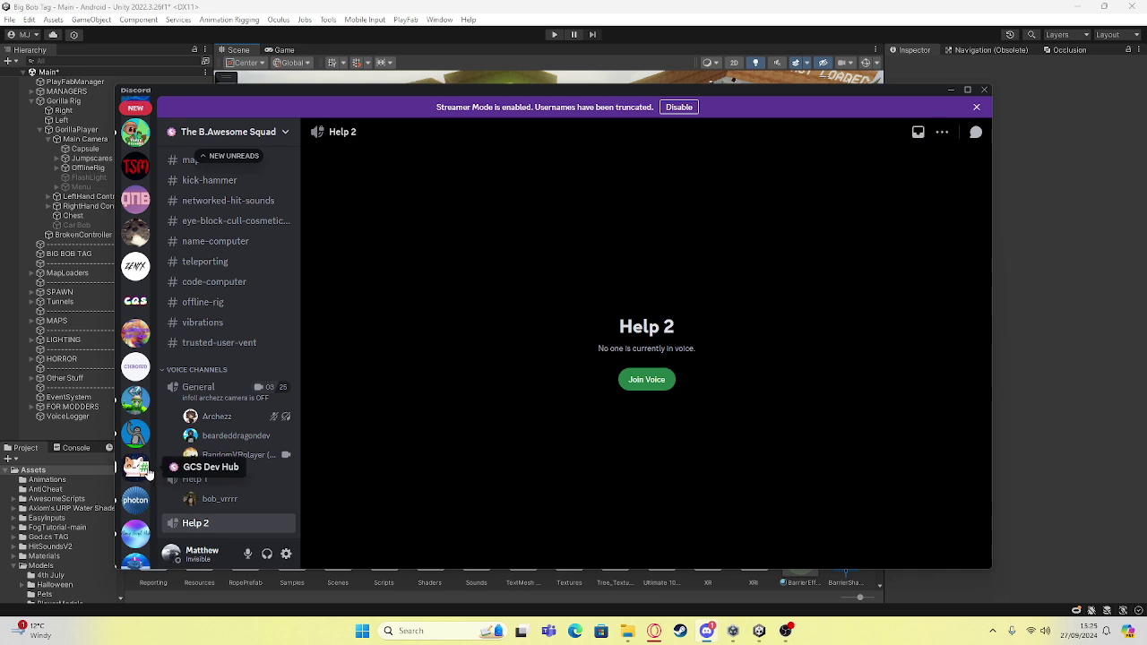
left_click(136, 466)
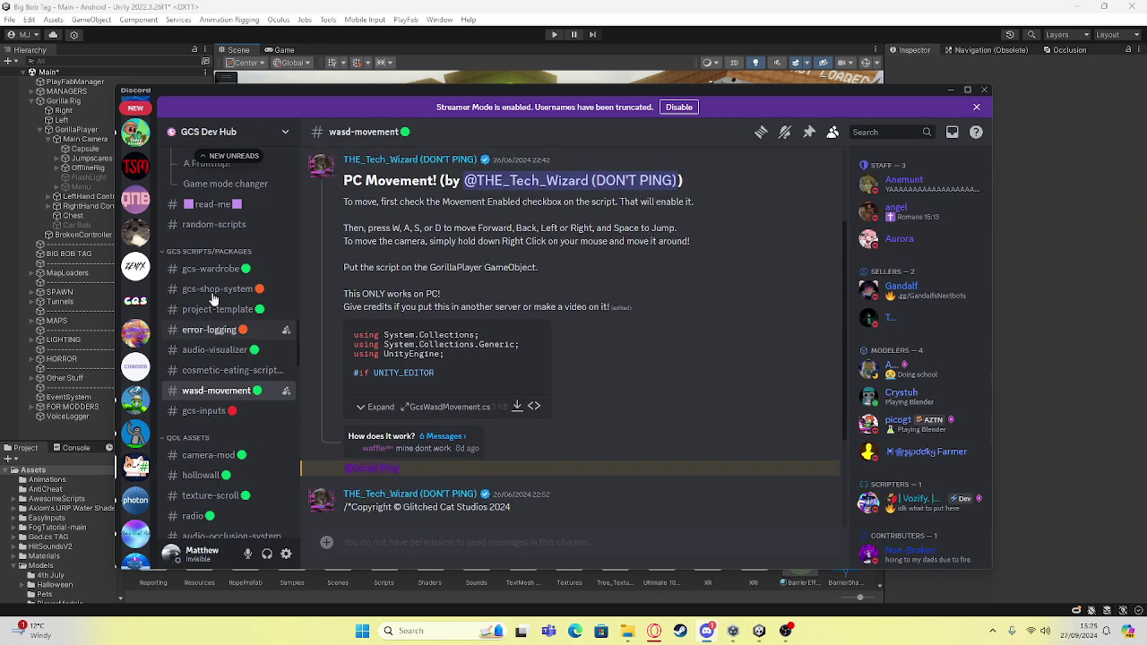
- Read the PC Movement post and its setup instructions for the GcsWasdMovement script
scroll(235, 268, "up", 2)
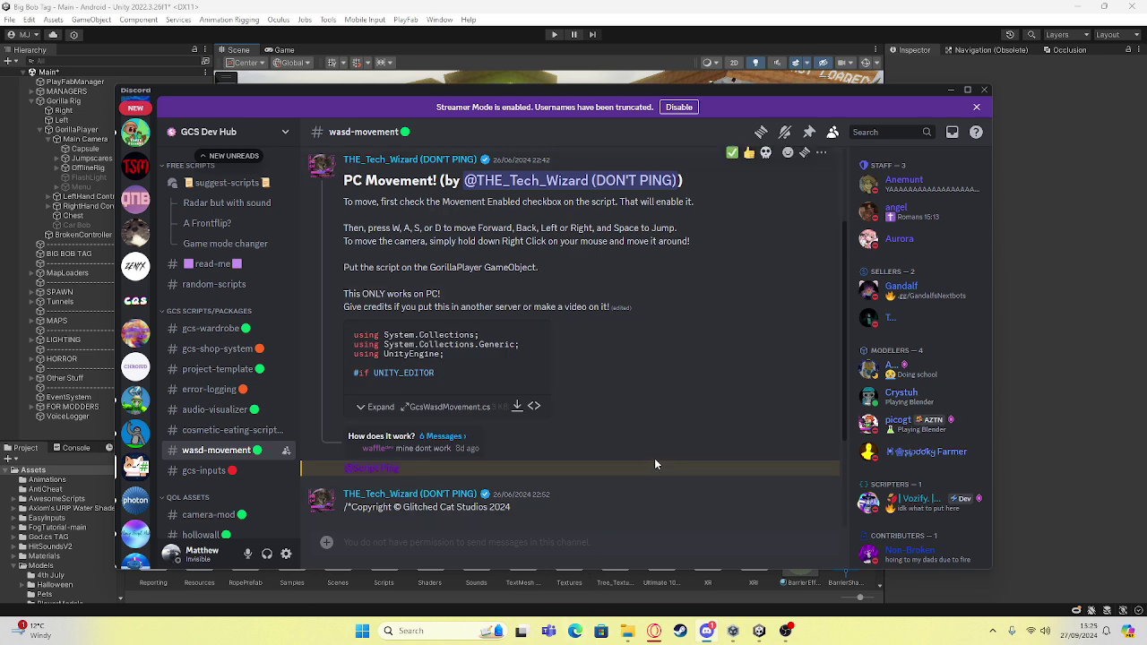
scroll(690, 379, "up", 3)
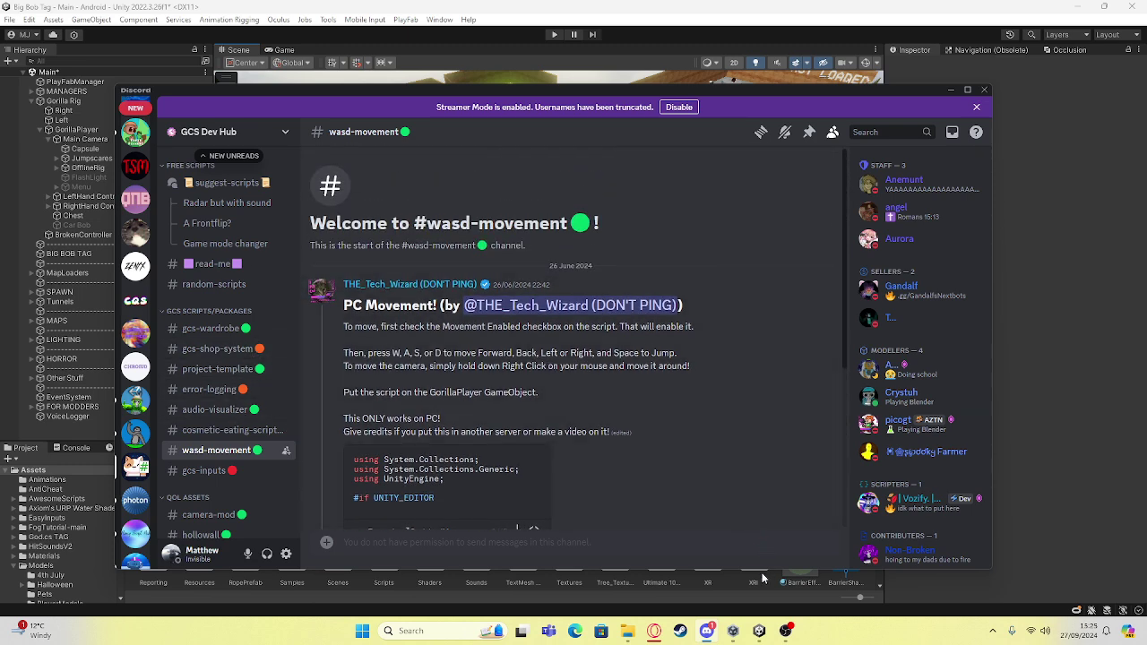
scroll(575, 455, "down", 1)
scroll(577, 448, "up", 1)
mouse_move(184, 452)
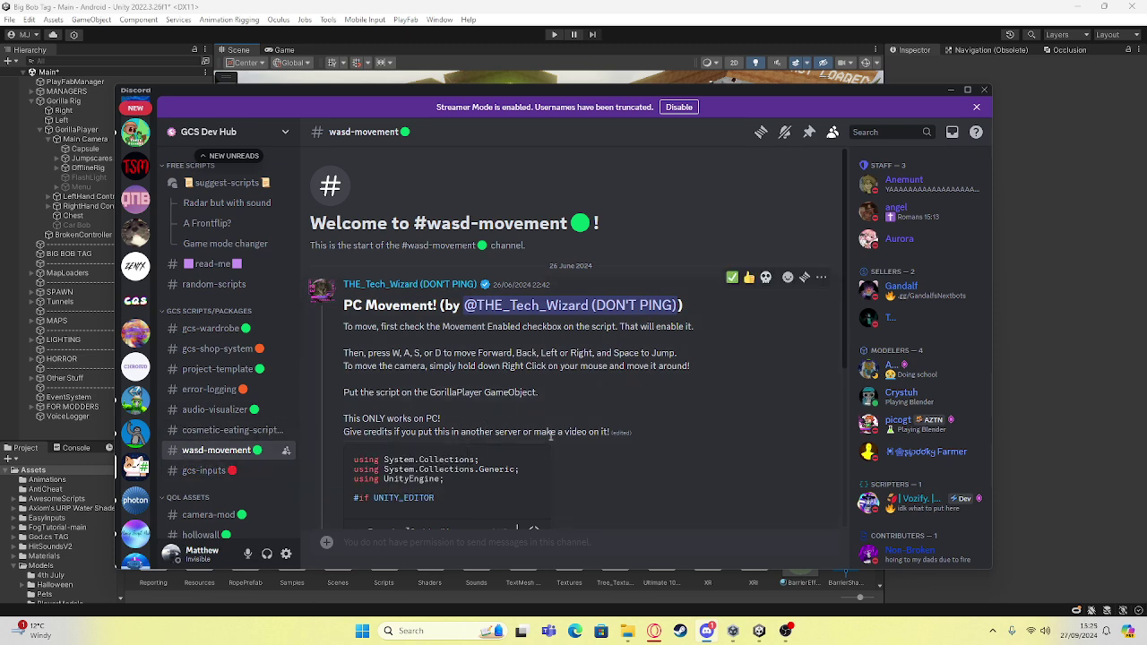
scroll(550, 434, "down", 1)
- Find the BIG BOB TAG server inside its server folder and open it
scroll(137, 197, "up", 2)
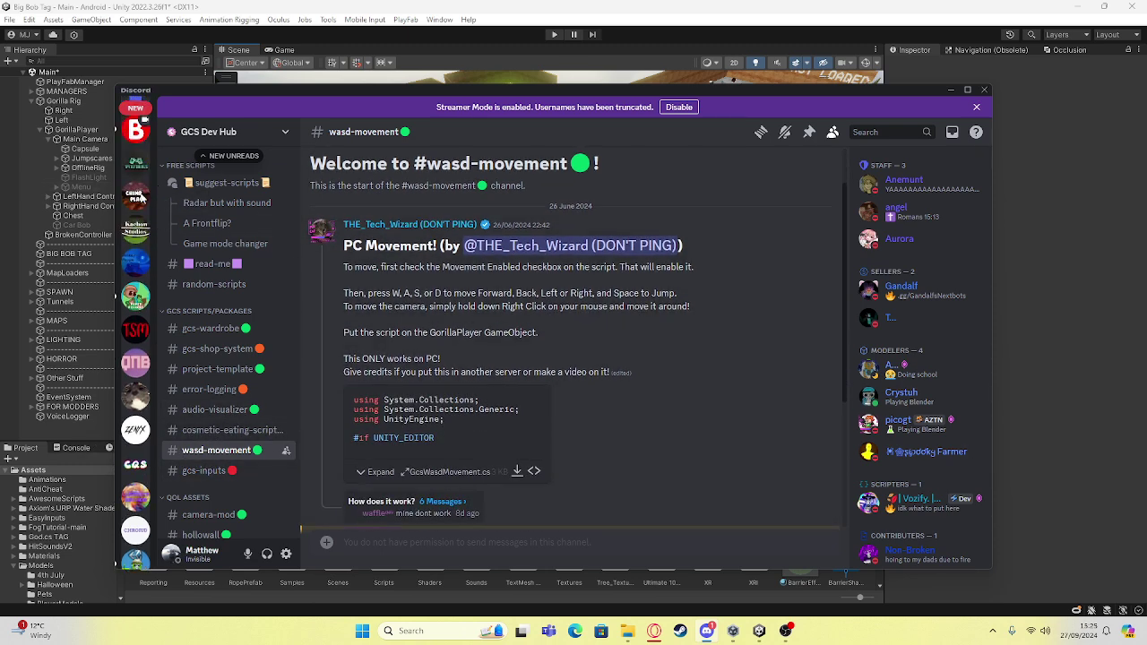
scroll(139, 193, "up", 1)
scroll(138, 184, "down", 10)
scroll(139, 184, "up", 4)
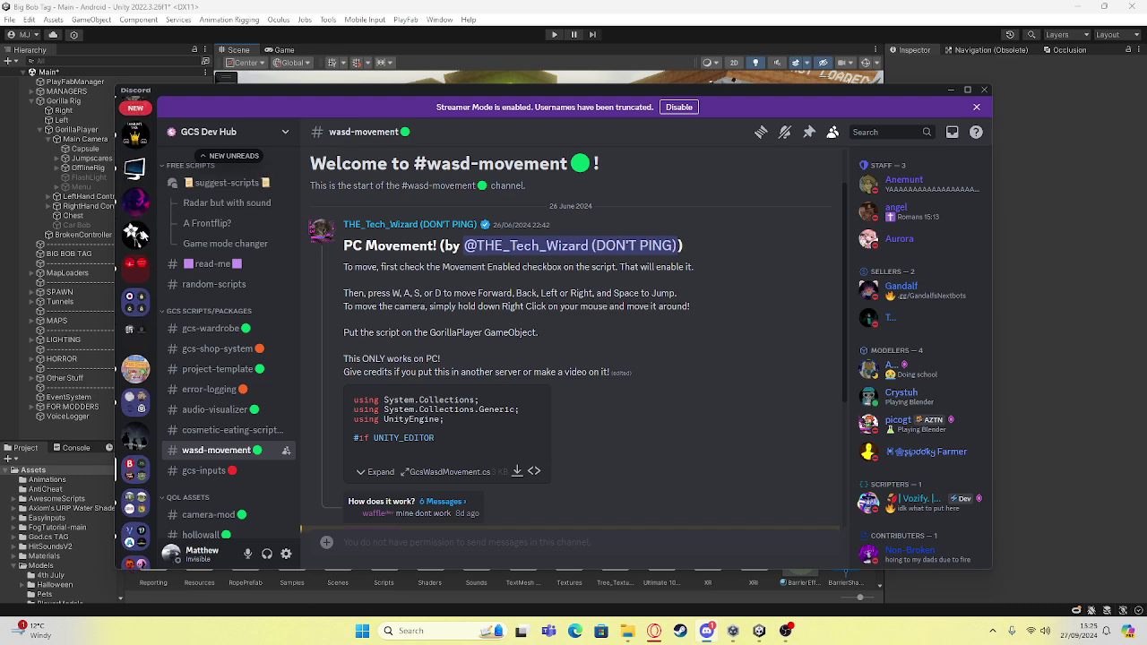
left_click(141, 272)
left_click(141, 308)
scroll(235, 339, "up", 3)
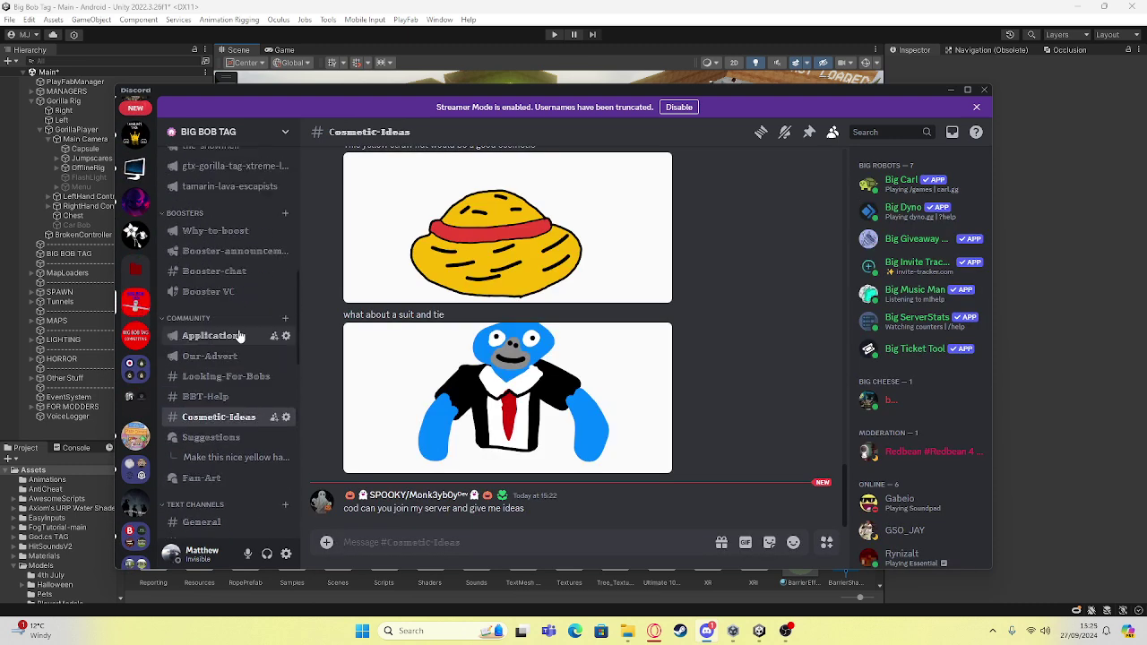
- View the partnership-requirements, Welcome and Roles channels of the BIG BOB TAG server
scroll(236, 351, "up", 3)
left_click(224, 320)
scroll(215, 298, "up", 4)
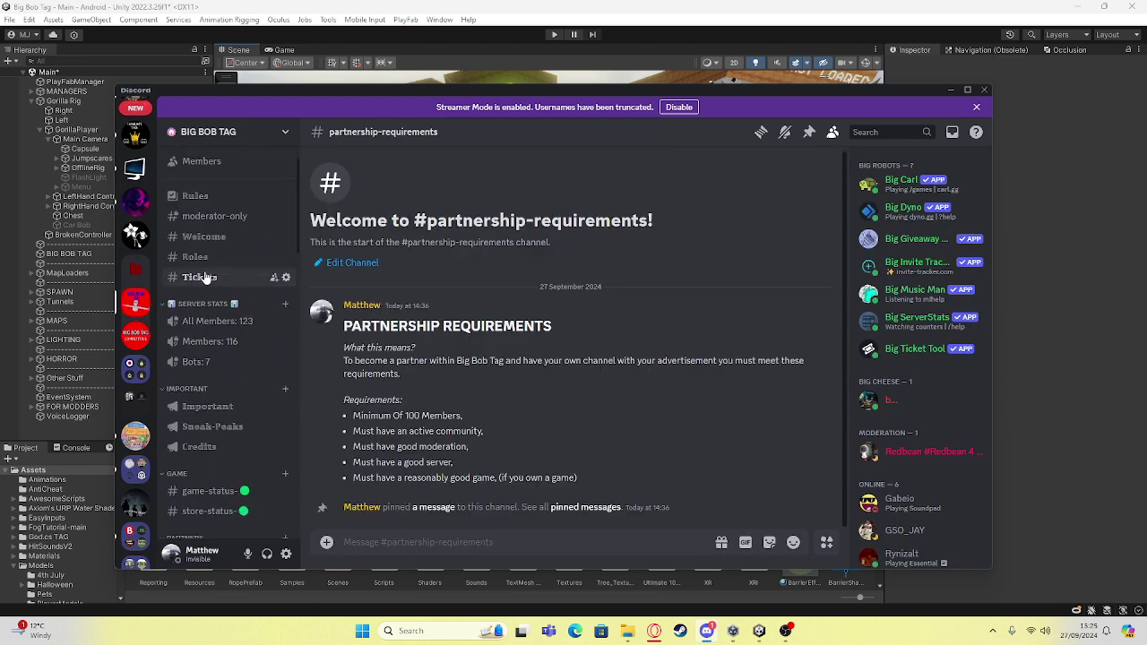
scroll(204, 277, "up", 1)
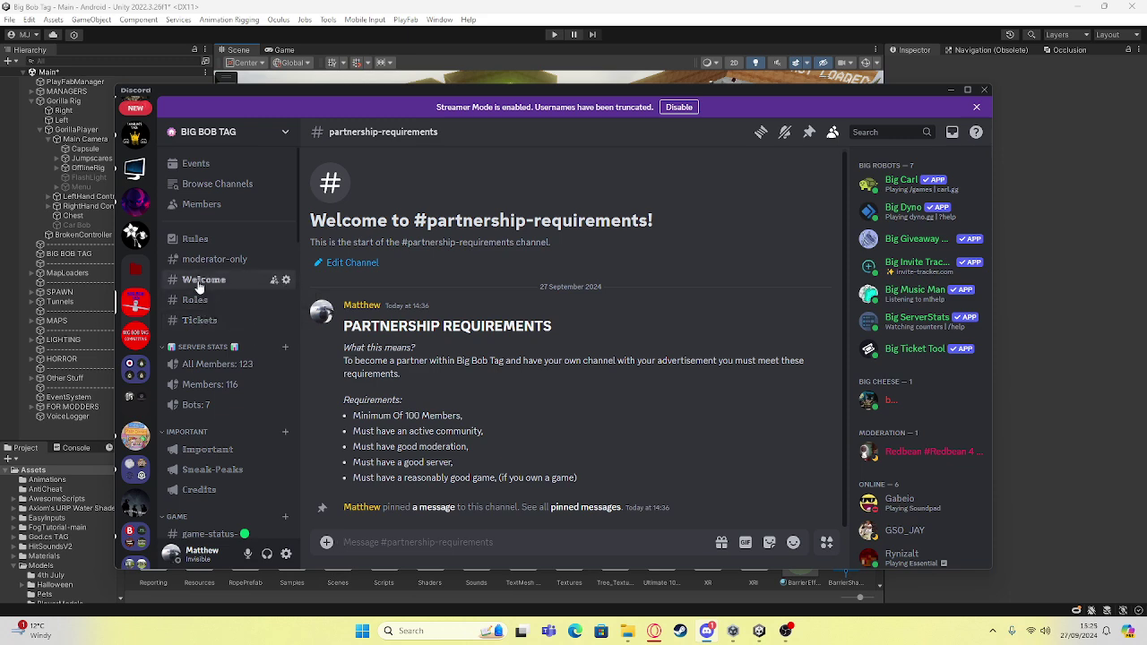
left_click(199, 284)
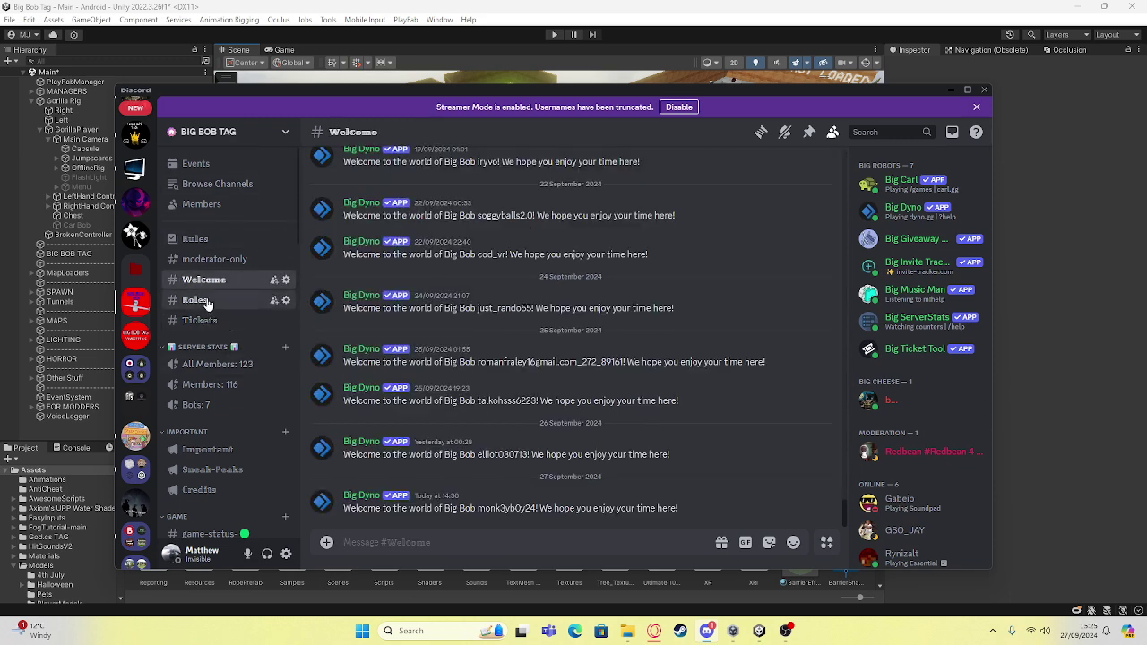
left_click(208, 300)
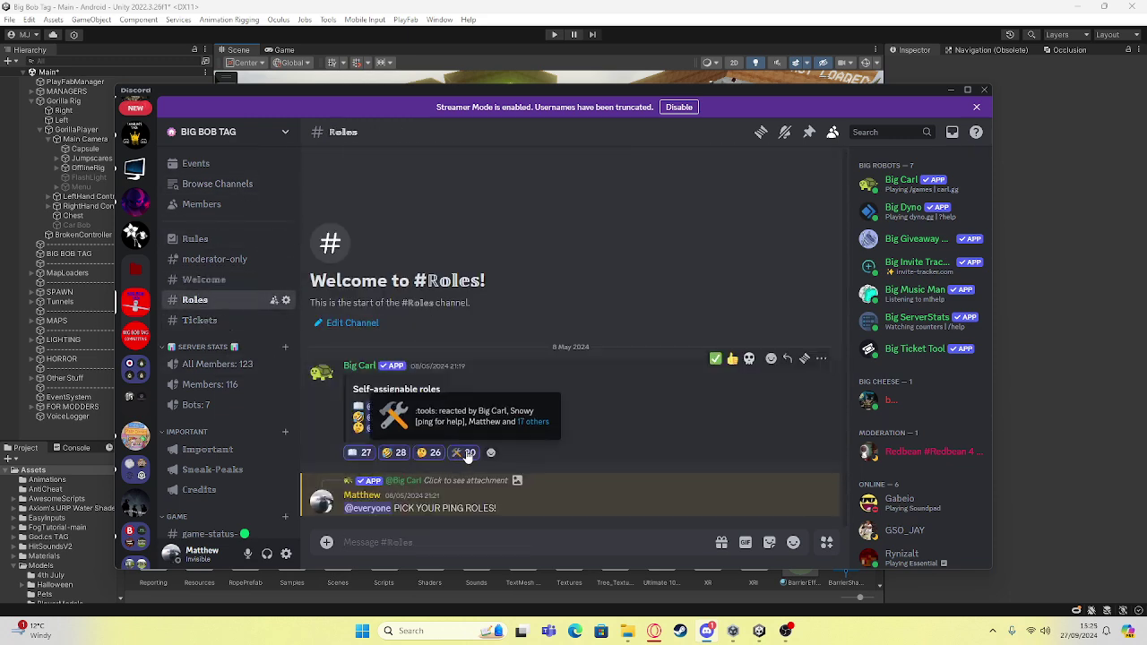
- Browse the server's channel list to the Fan Game Help section, and return to Unity
scroll(246, 390, "down", 6)
scroll(245, 389, "down", 10)
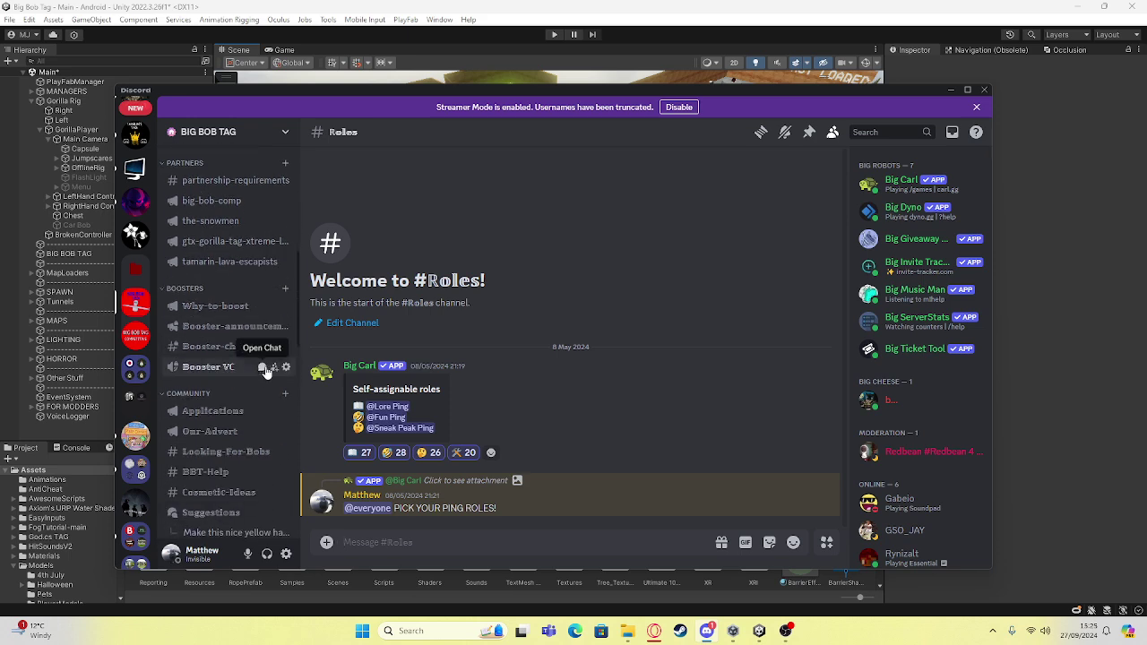
scroll(244, 395, "down", 5)
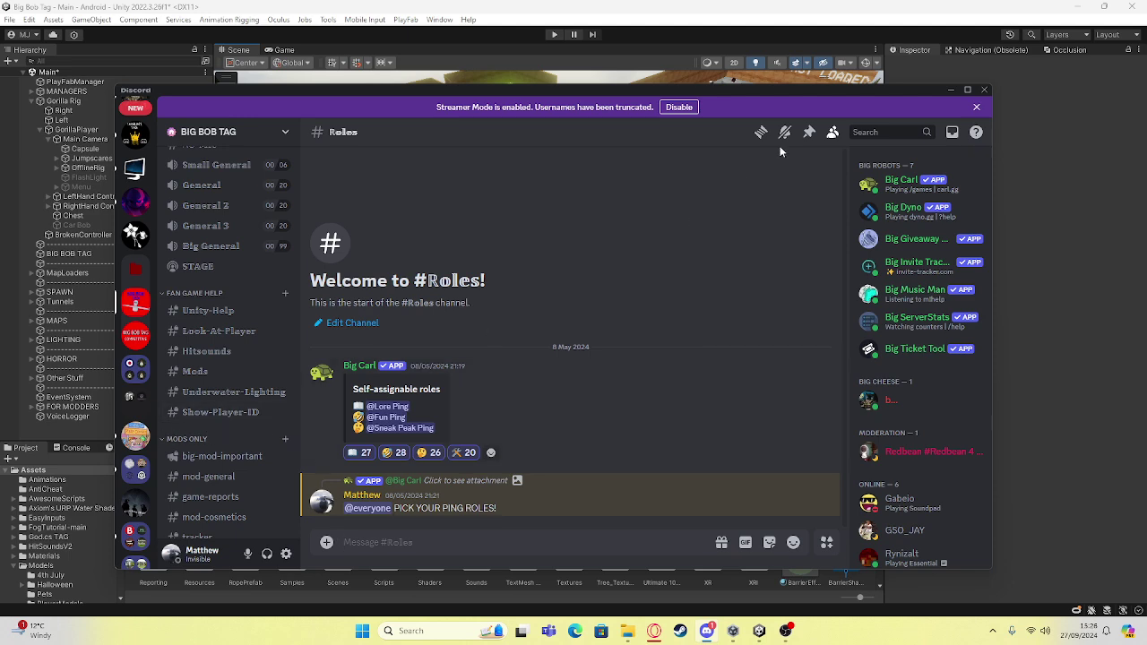
left_click(948, 91)
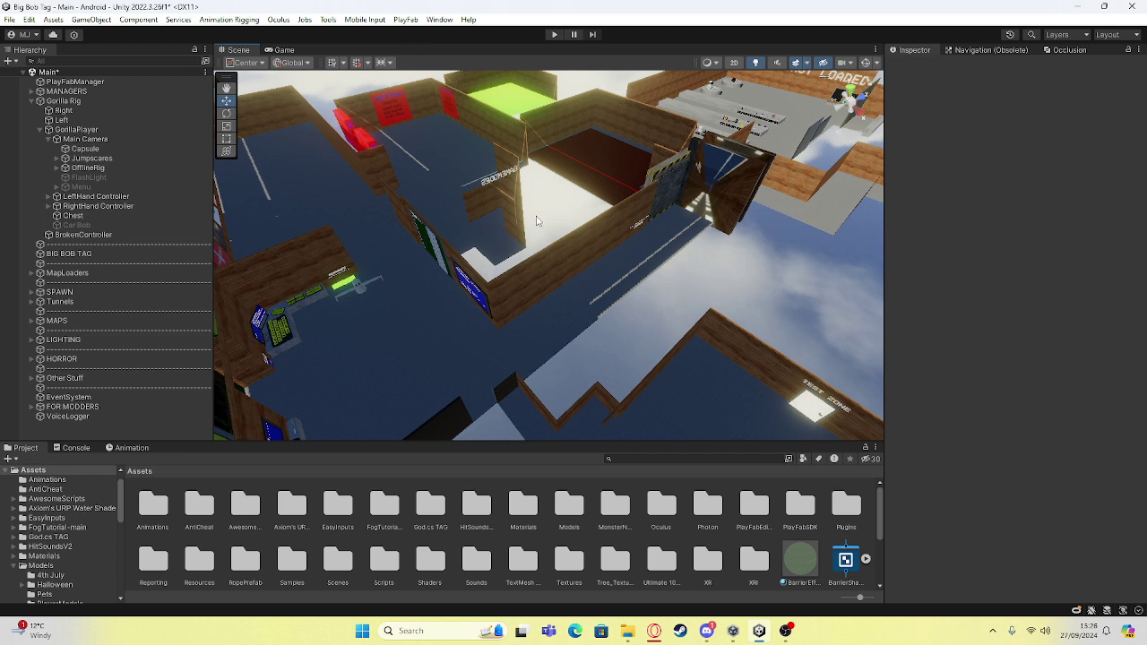
- Collapse GorillaPlayer's children and select Gorilla Rig, with the player model viewed up close in the scene
left_click(40, 130)
right_click_drag(584, 295, 303, 216)
right_click_drag(493, 250, 394, 215)
key("w")
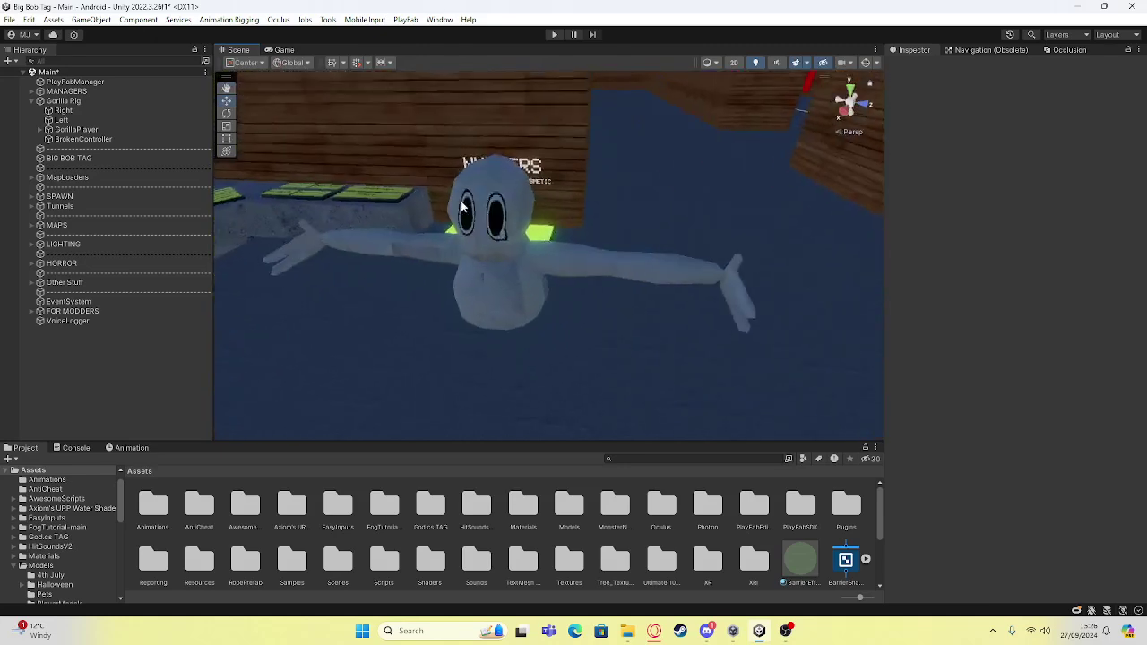
left_click(80, 103)
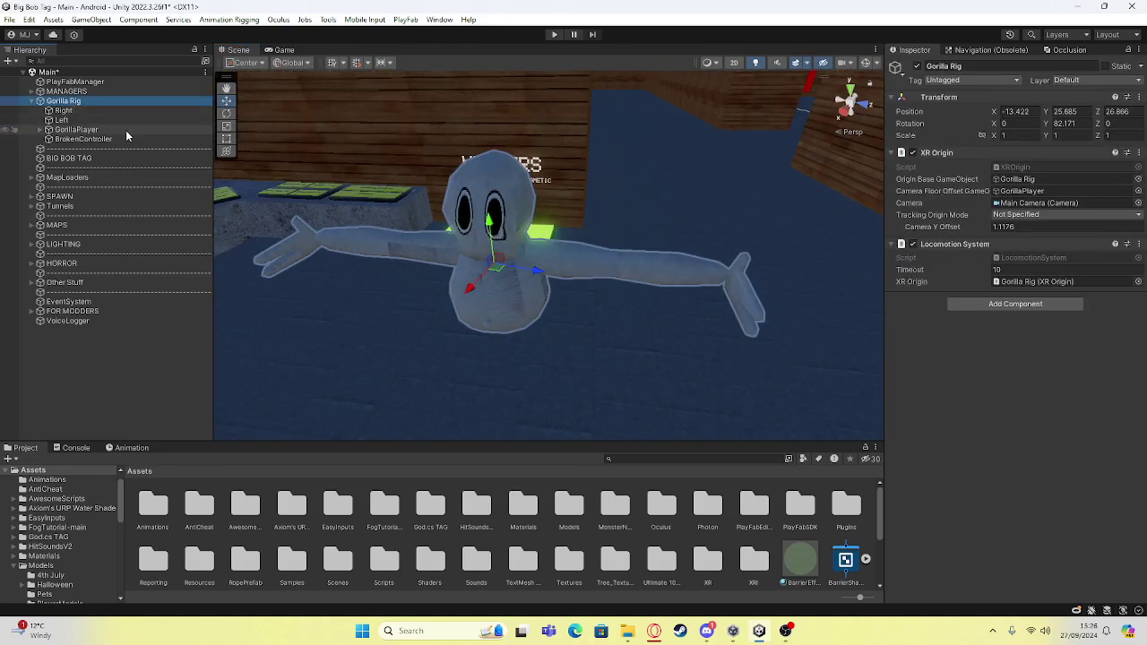
- Add the Gcs Wasd Movement script to GorillaPlayer with Movement Enabled checked
left_click(77, 130)
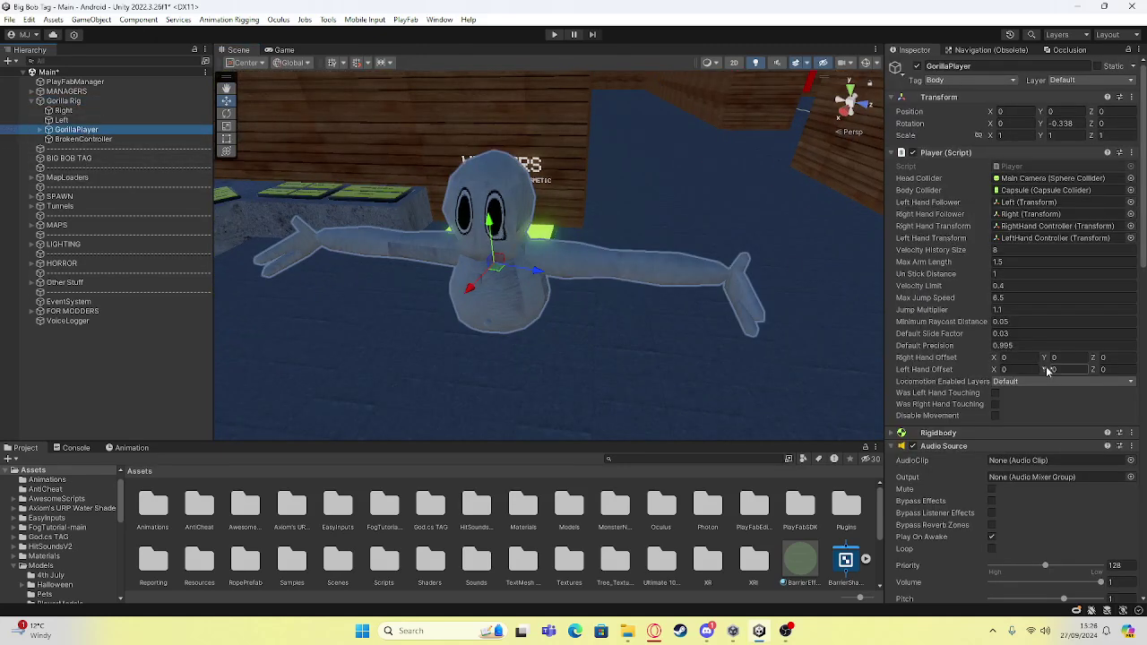
scroll(986, 436, "down", 10)
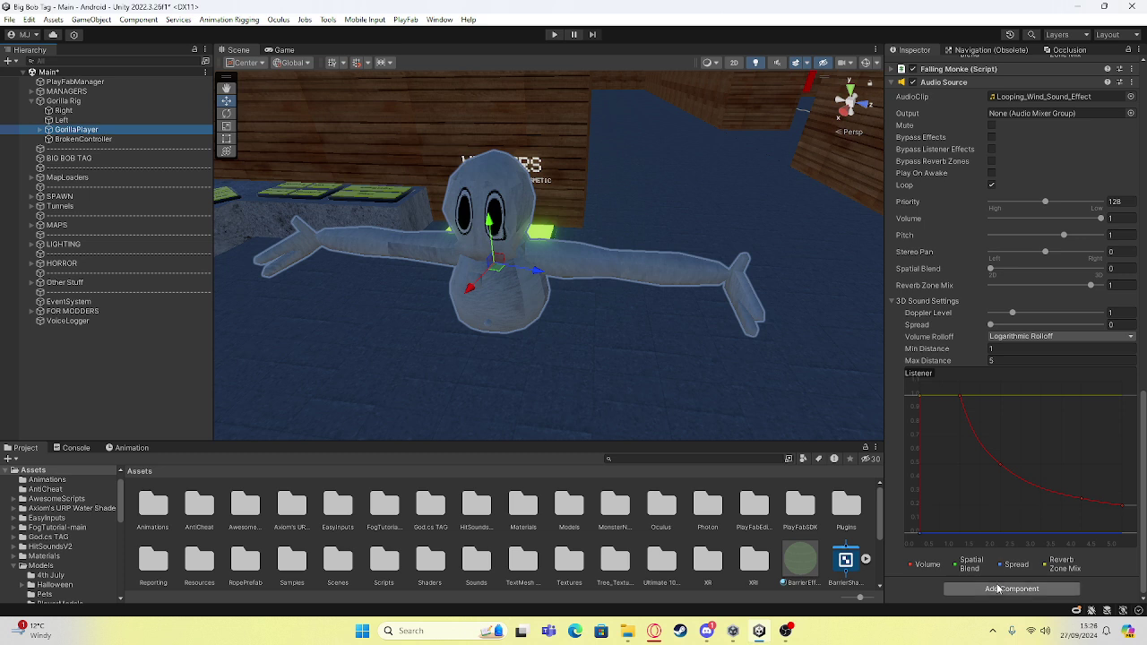
left_click(1011, 589)
type("gcs")
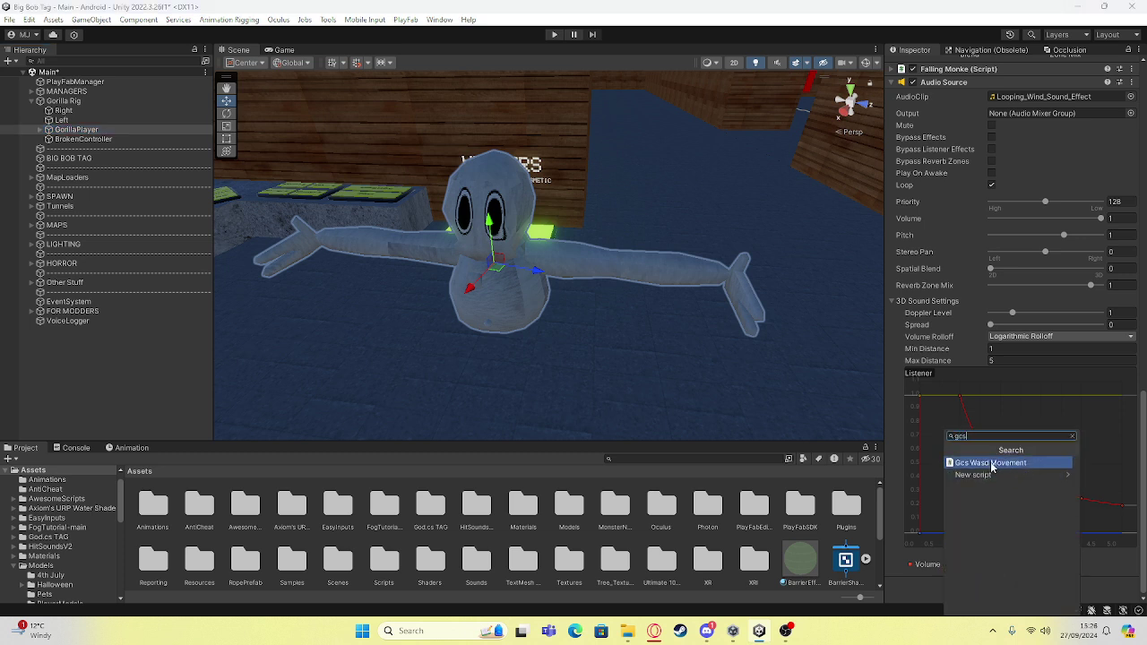
left_click(985, 463)
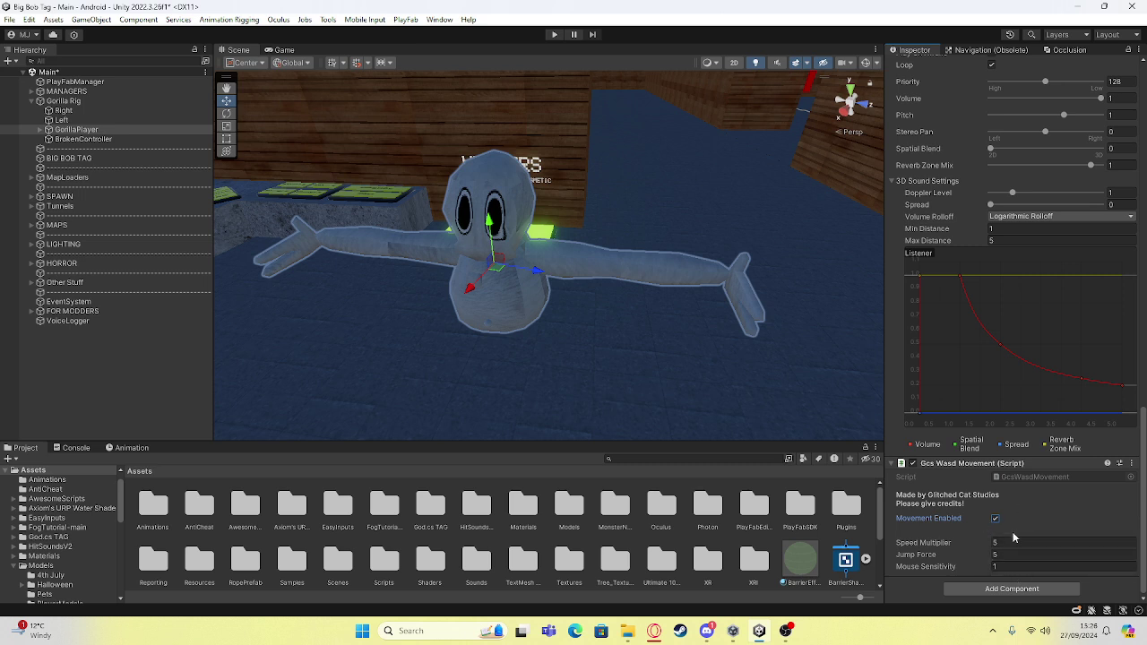
- Start play mode and check the player in both the Scene view and the Game view
left_click(553, 34)
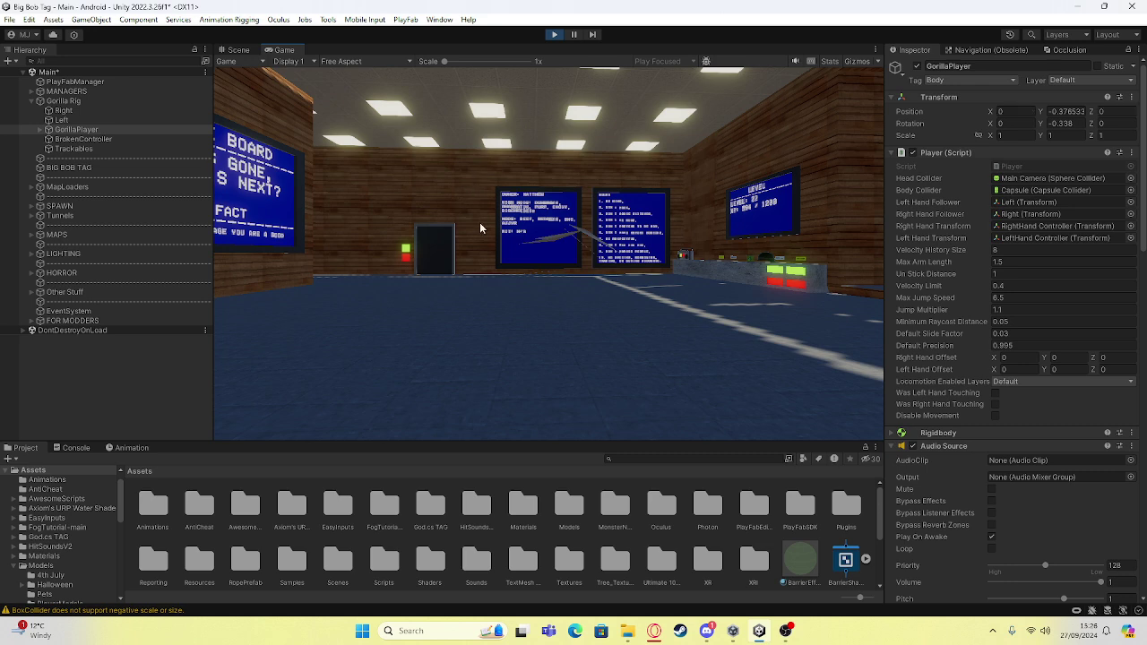
left_click(238, 50)
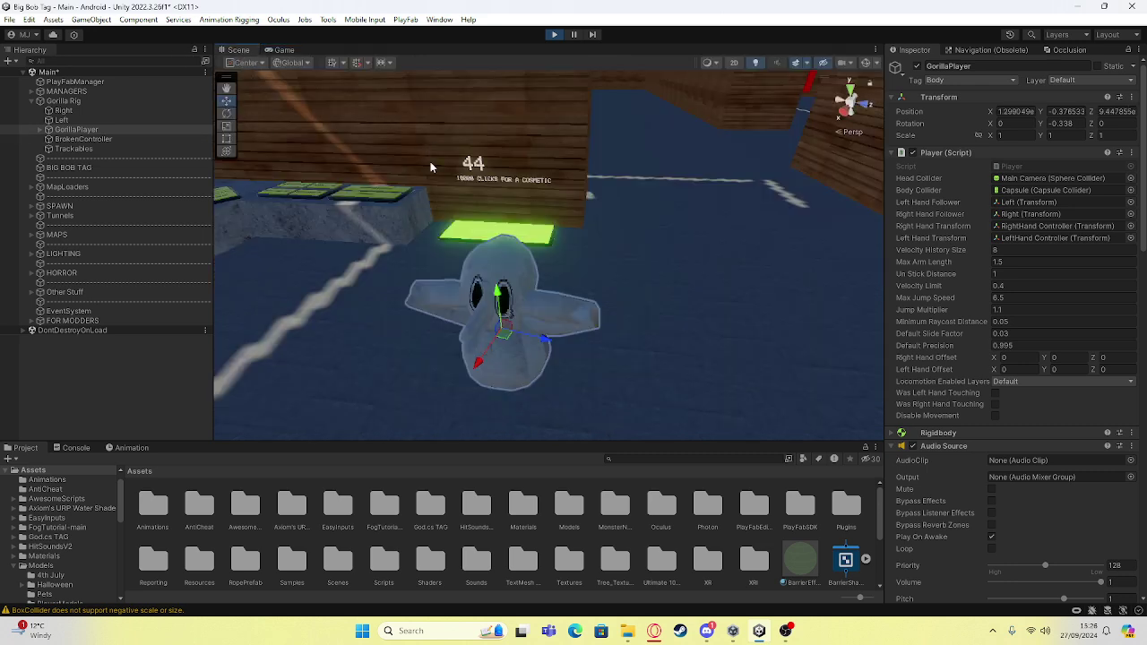
left_click(285, 51)
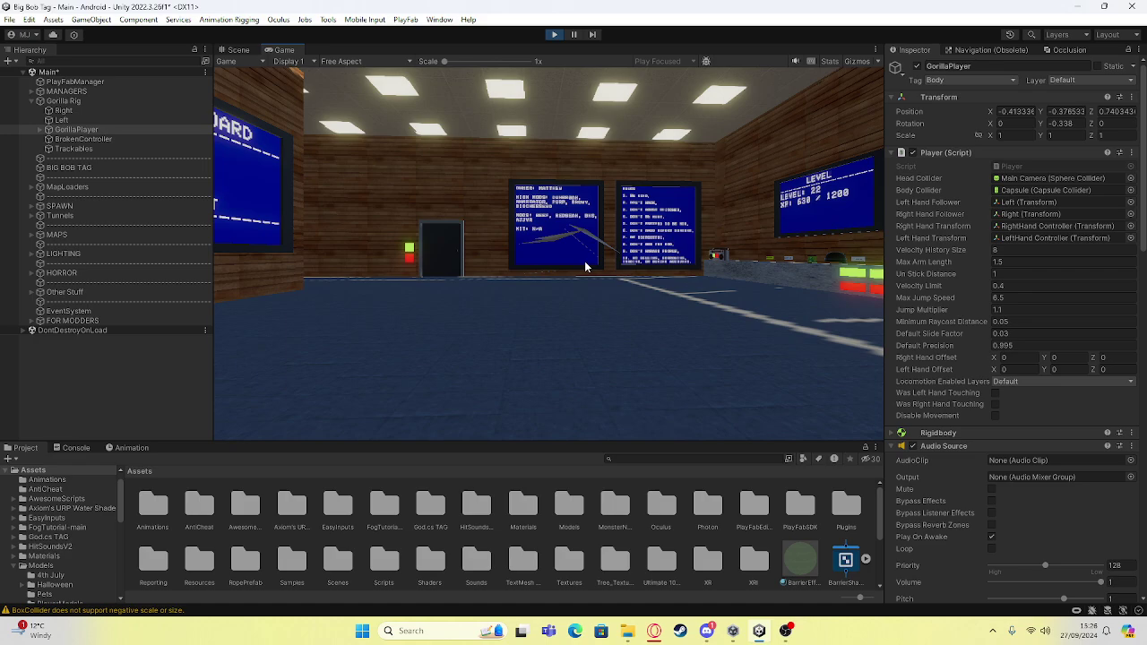
- Test the movement script by walking the player out of the spawn room and through the stone tunnel
key("w")
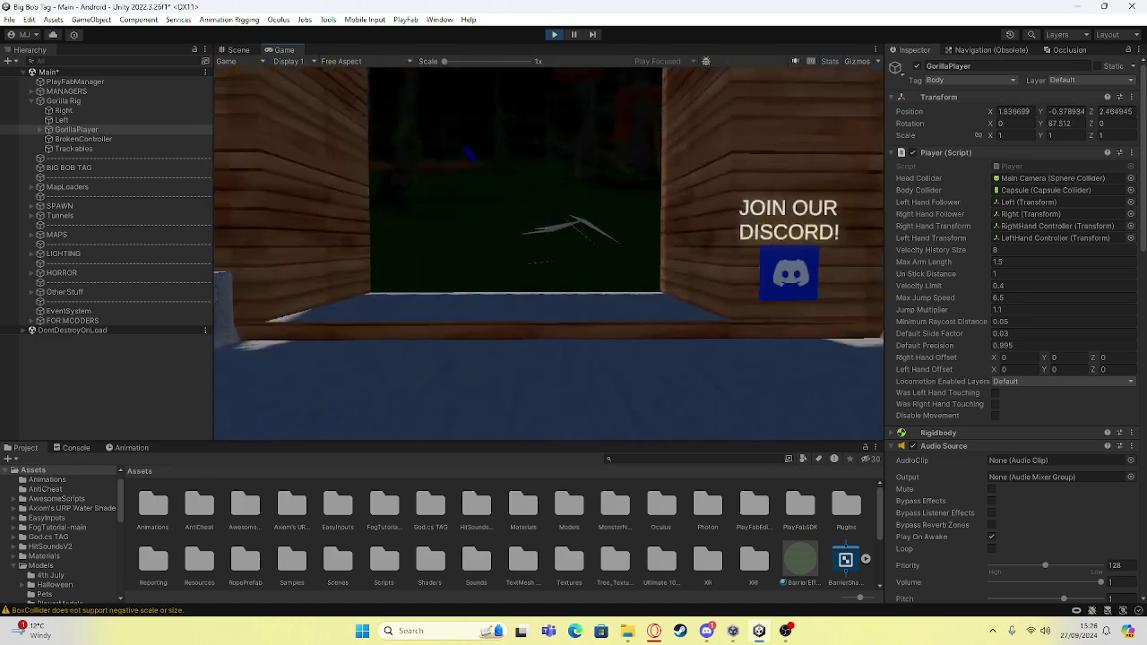
key("w")
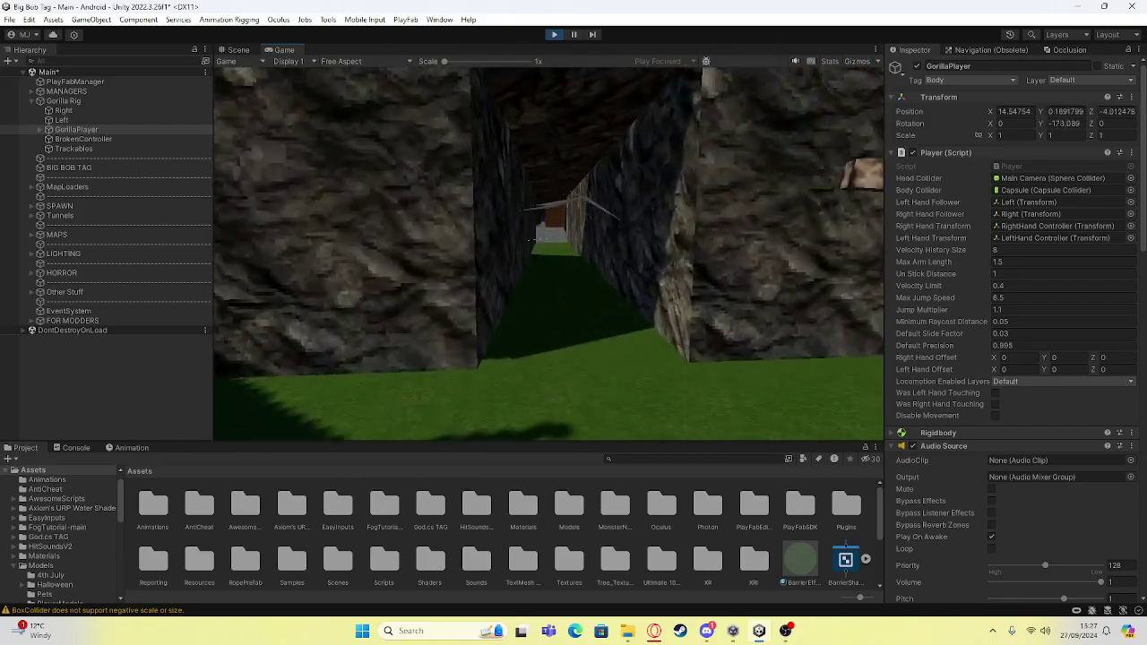
key("w")
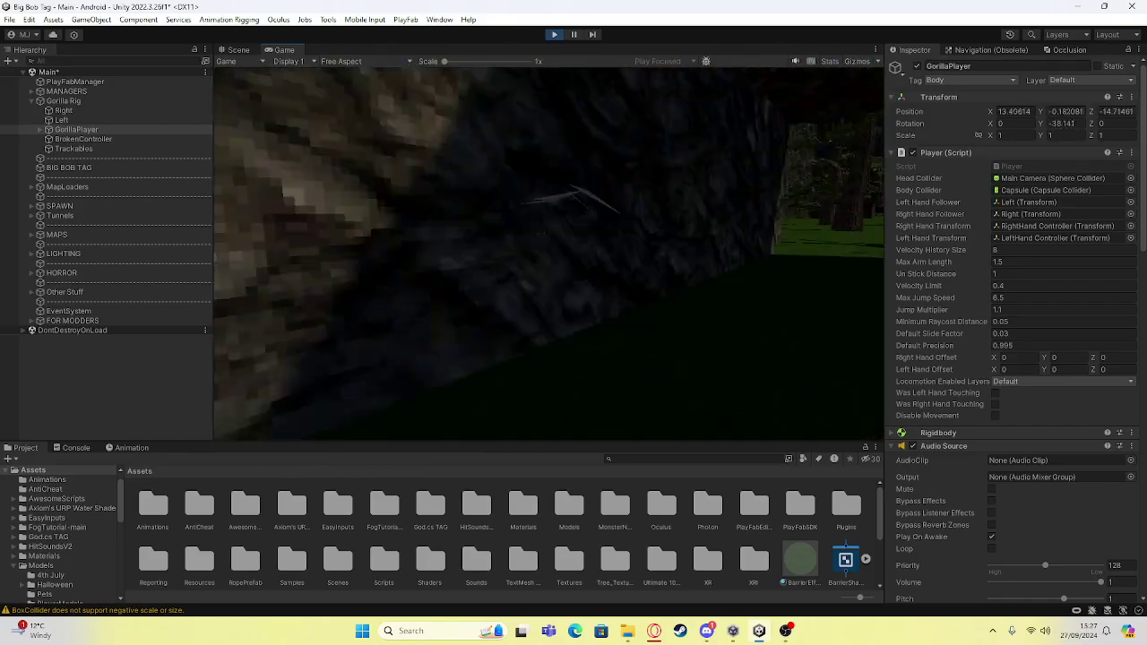
key("w")
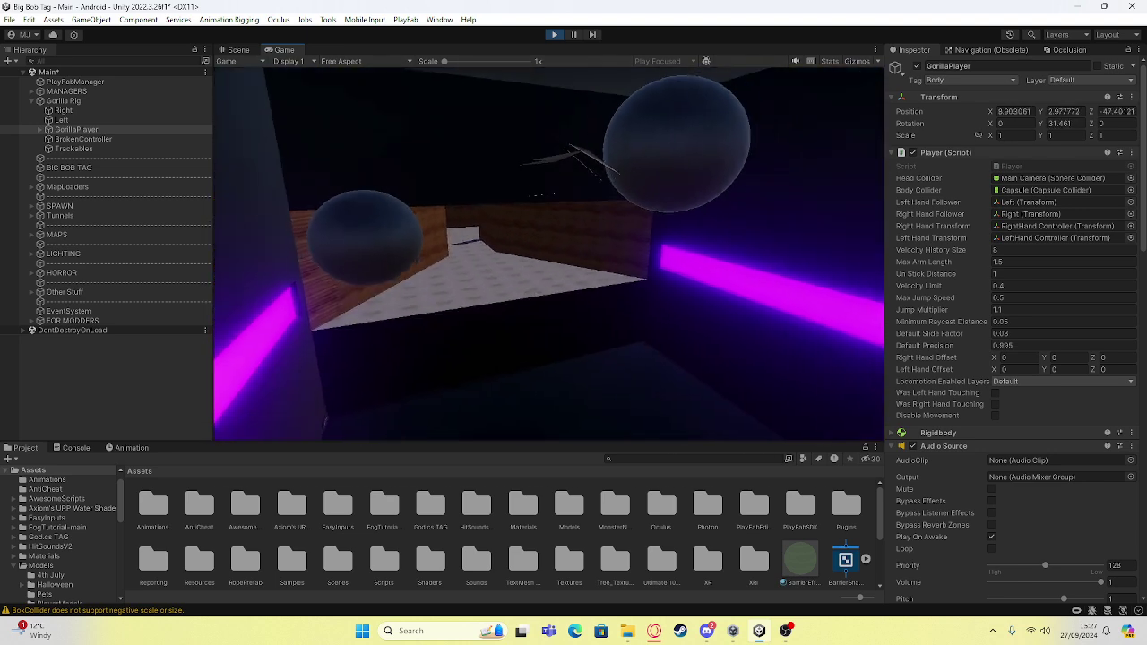
- Move GorillaPlayer in the Scene view out of the room with the purple light strips and floating spheres
left_click(234, 51)
right_click_drag(627, 262, 581, 246)
key("w")
key("s")
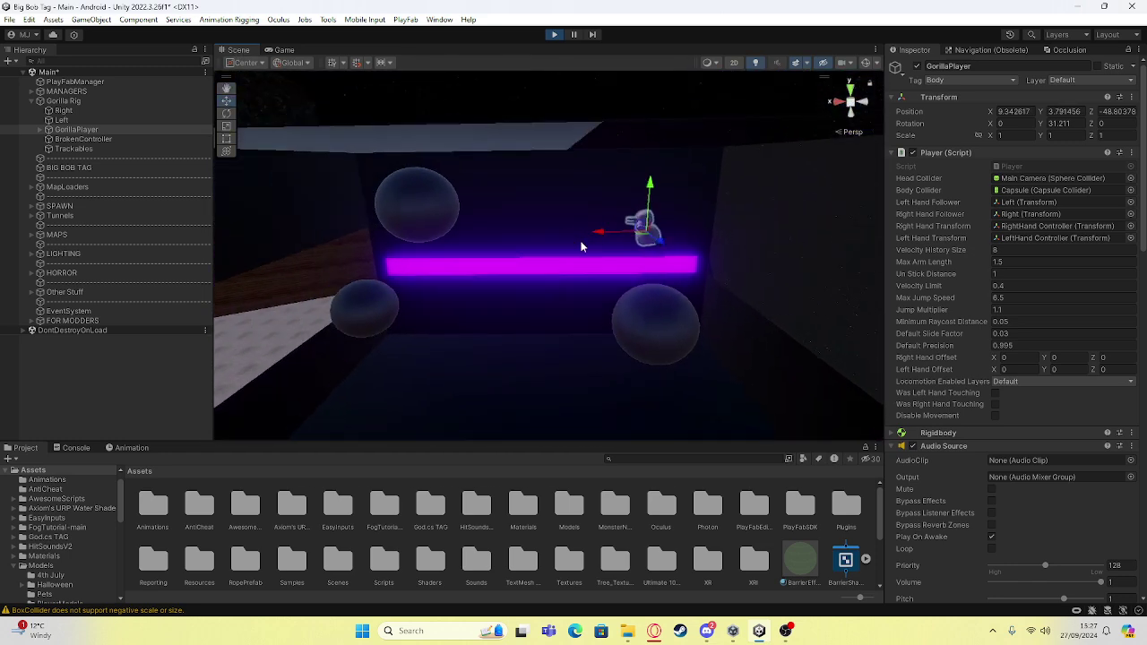
left_click_drag(653, 227, 226, 310)
right_click_drag(595, 260, 479, 280)
- Return to the Game view and walk the player back through the wooden corridor and stone tunnel to the forest
left_click(283, 51)
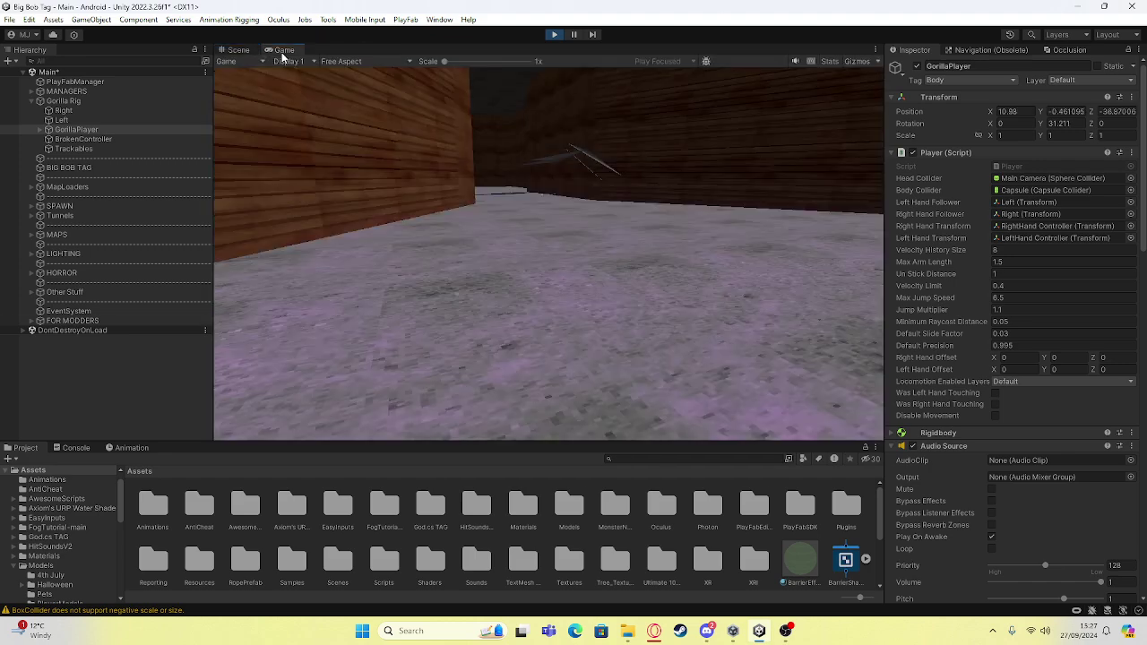
key("w")
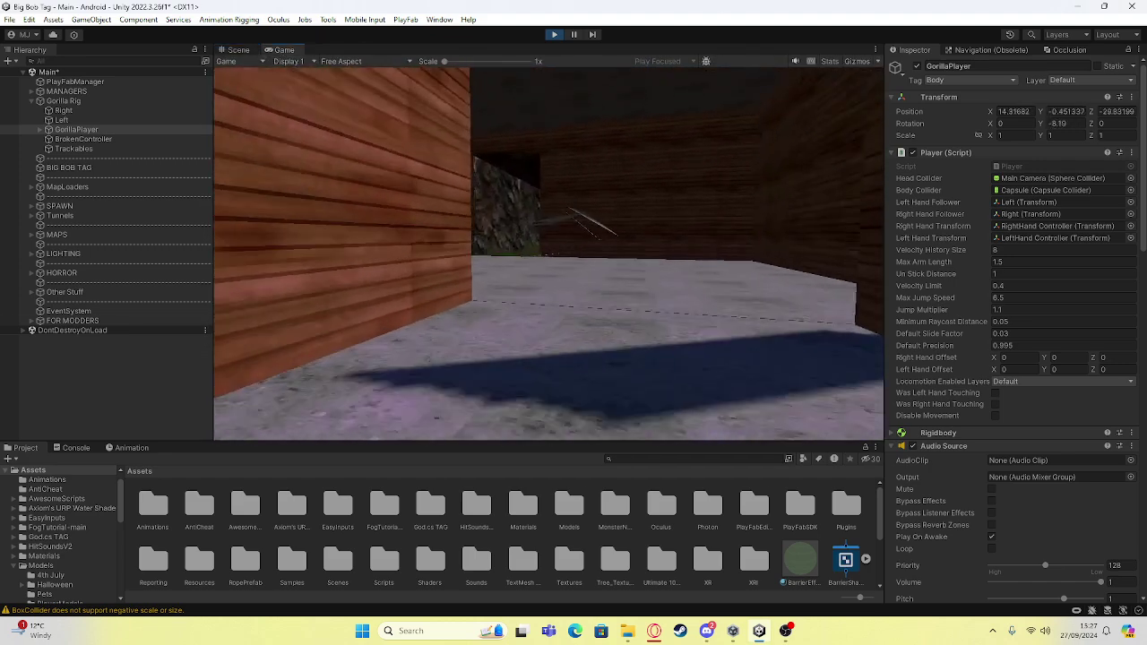
key("w")
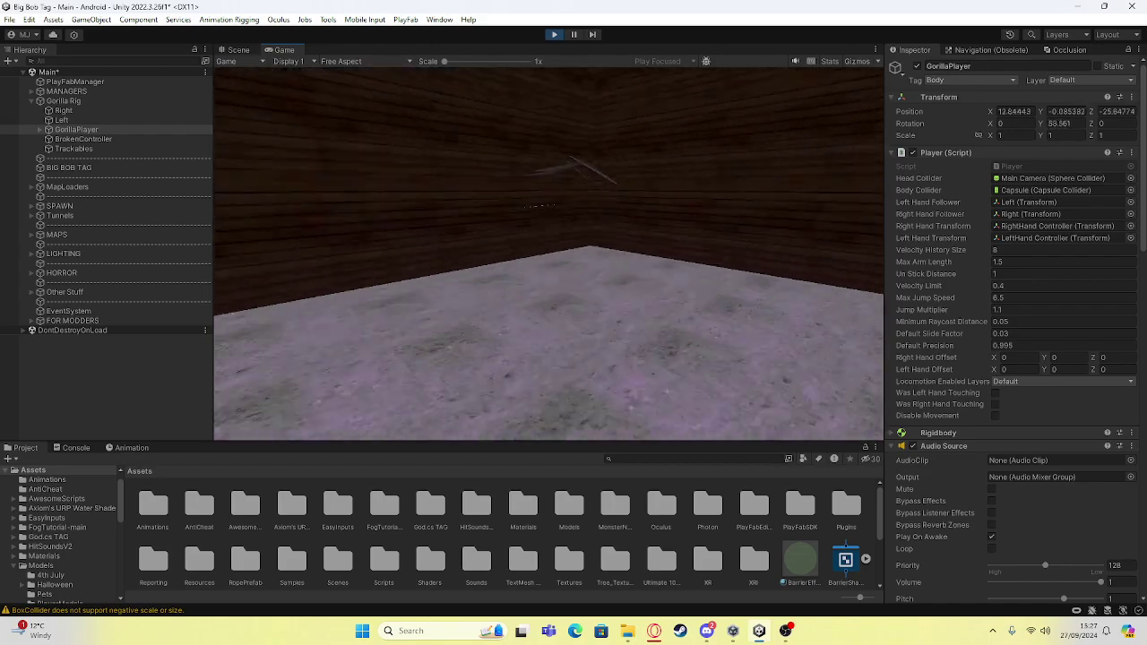
key("w")
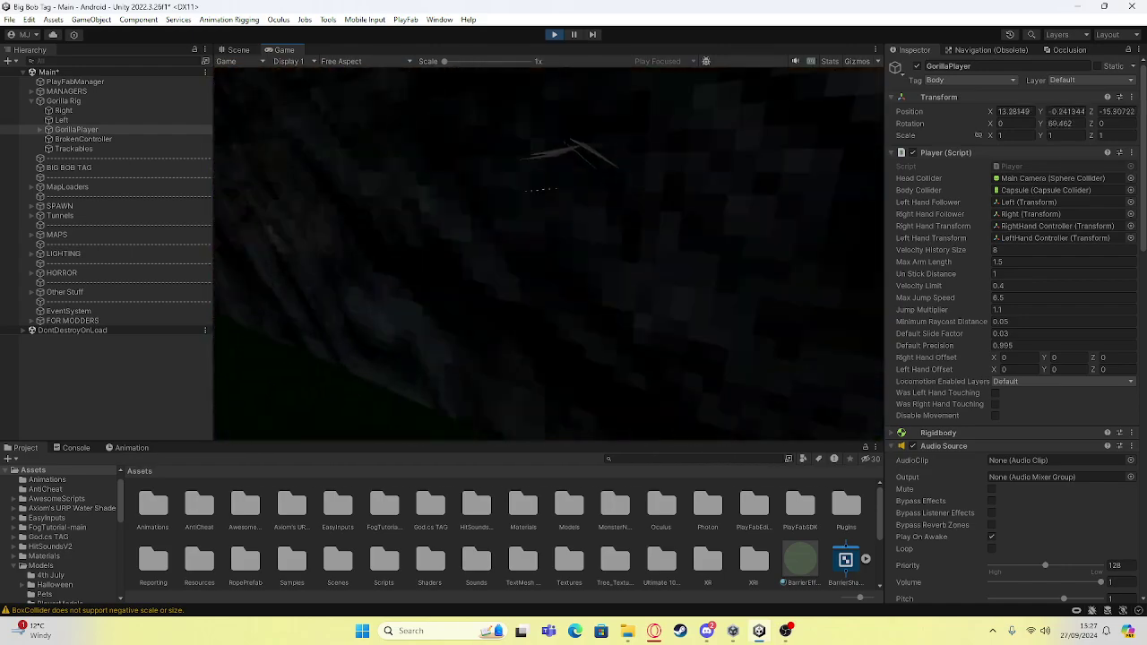
key("w")
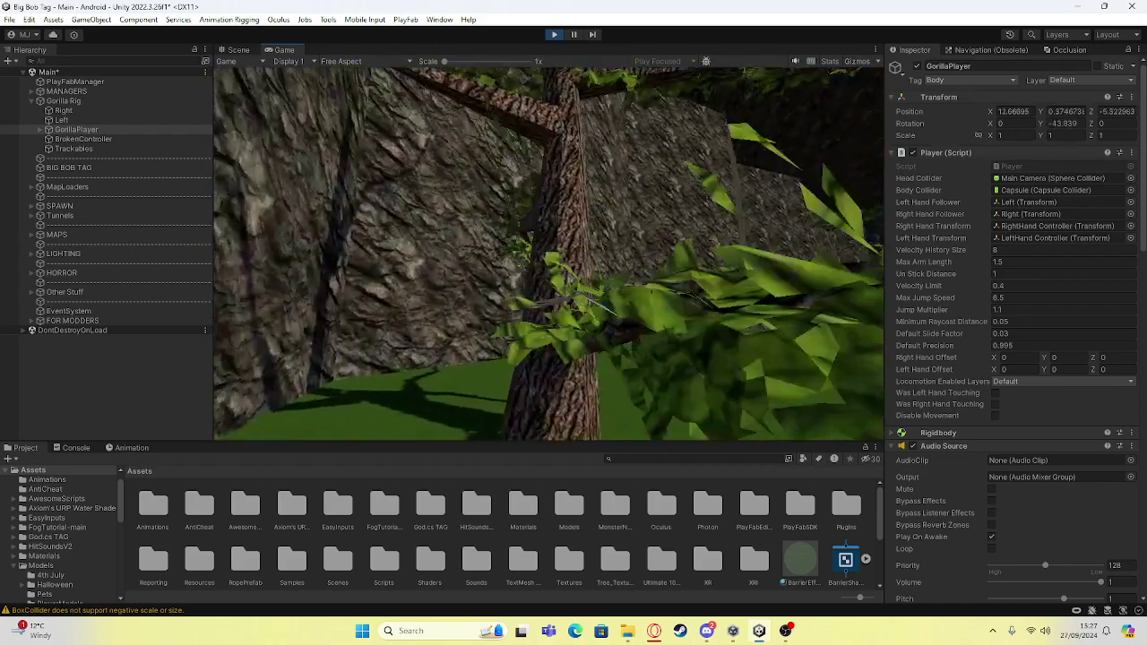